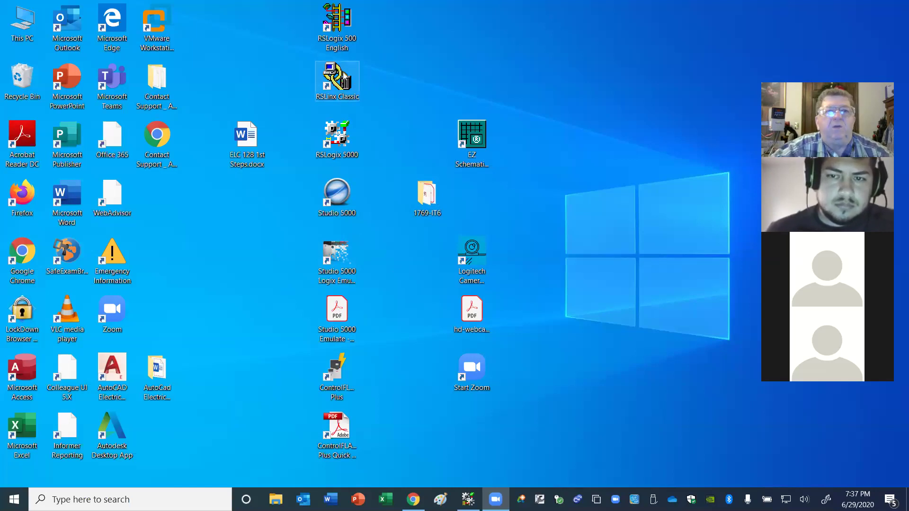
- Start RSLinx Classic and delete the AB_DF1-1 driver from the configured drivers
double_click(339, 81)
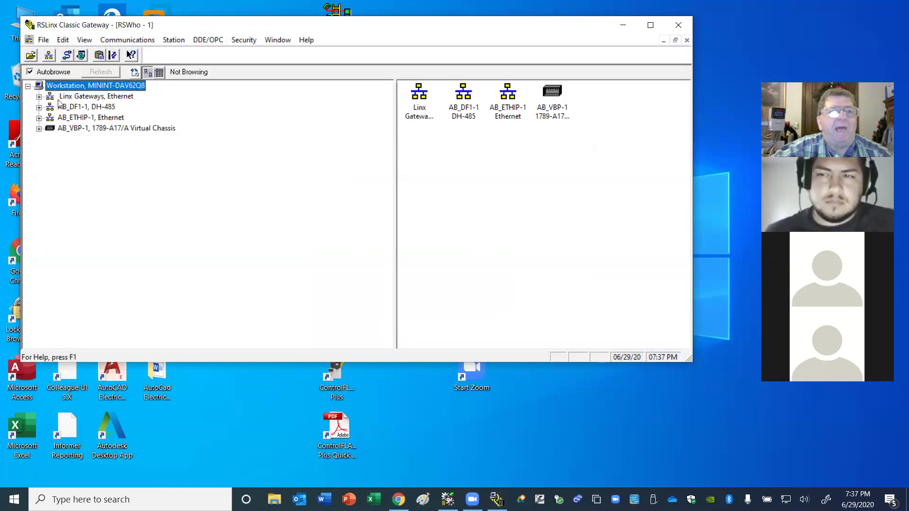
left_click(67, 55)
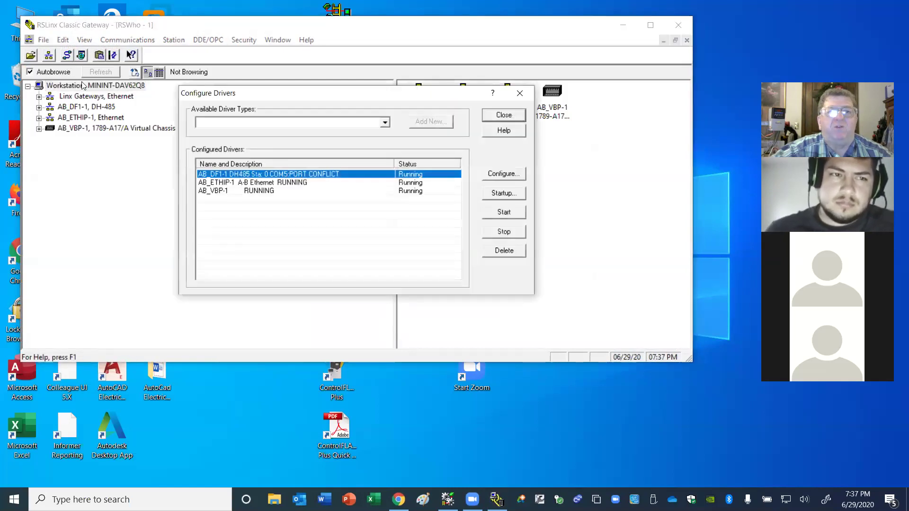
left_click(510, 252)
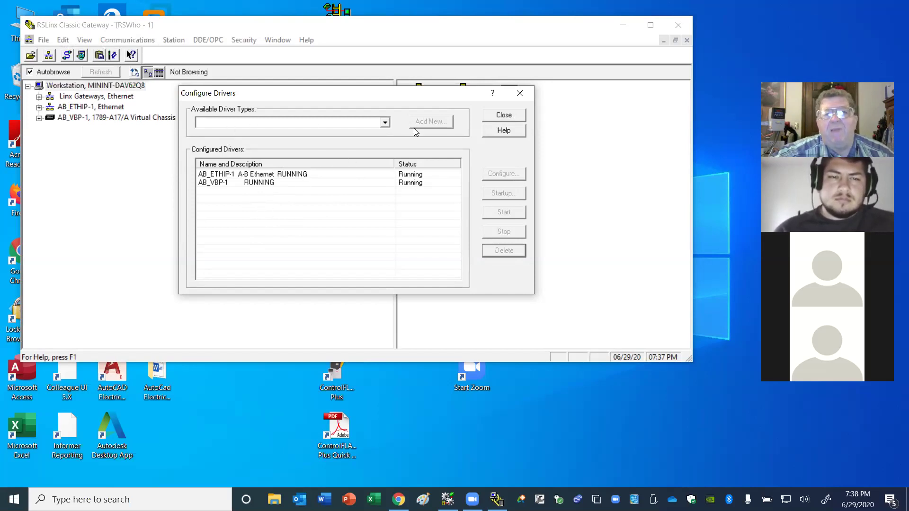
- Add a new RS-232 DF1 devices driver with the name AB_DF1-1
left_click(385, 123)
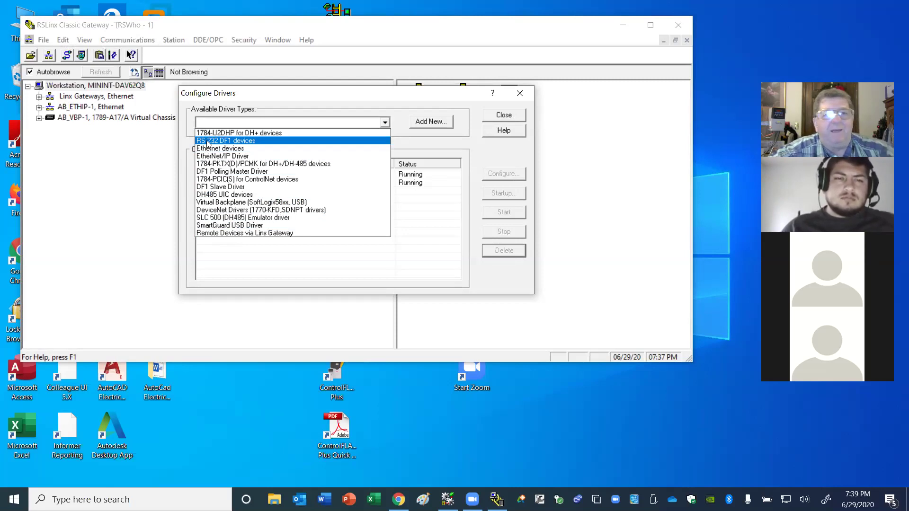
left_click(207, 141)
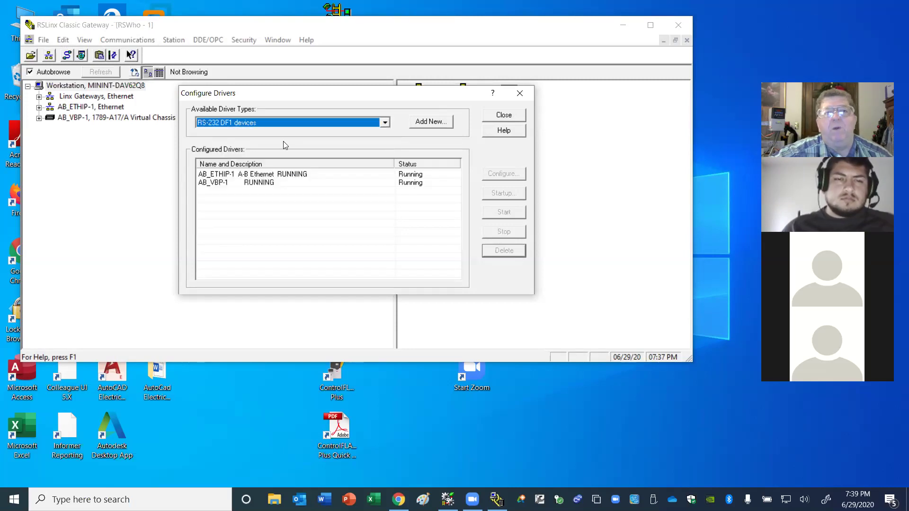
left_click(426, 124)
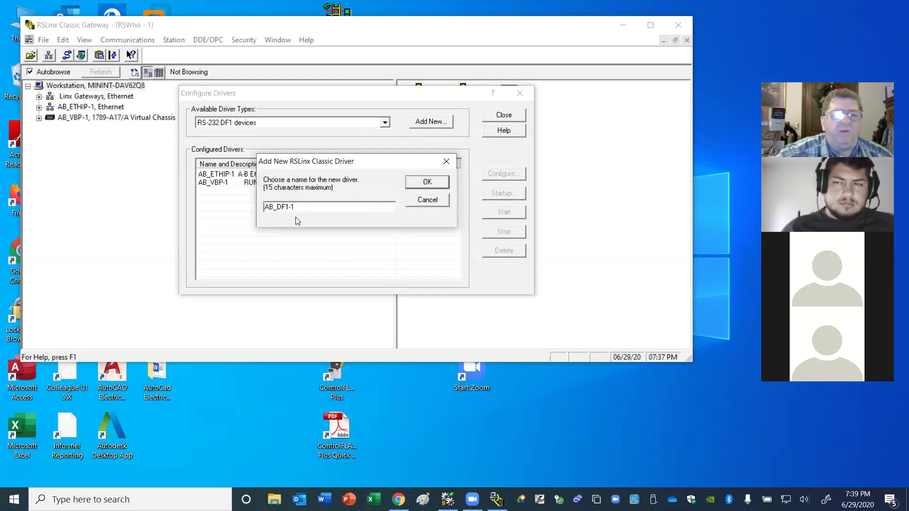
left_click(426, 182)
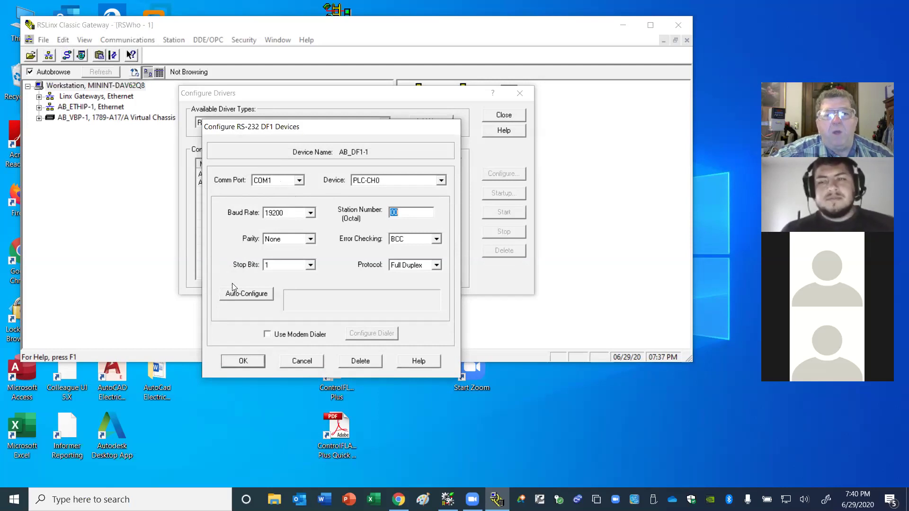
- Try to auto-configure the DF1 driver on COM1 and on COM2
left_click(243, 293)
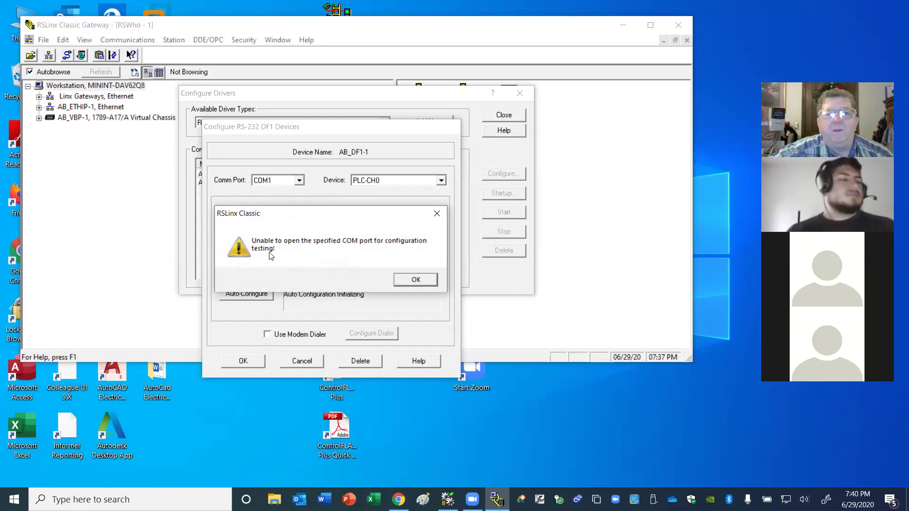
left_click(425, 280)
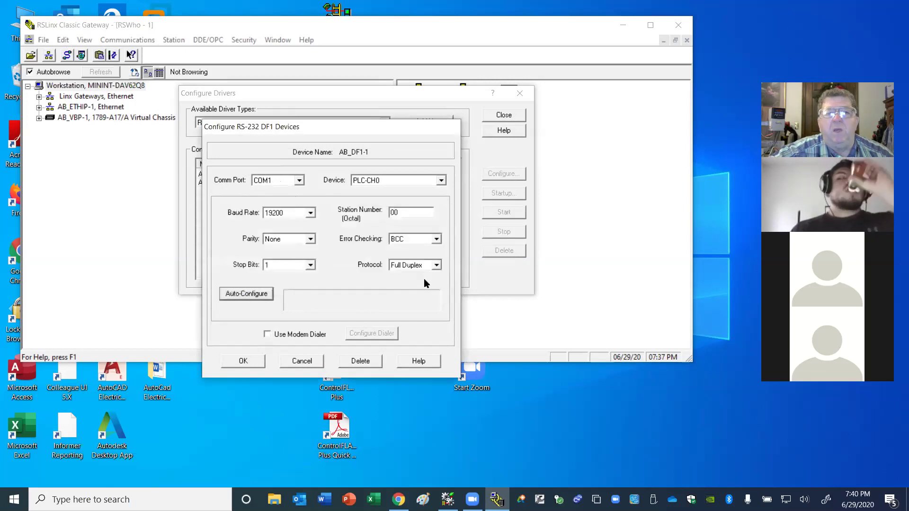
left_click(300, 181)
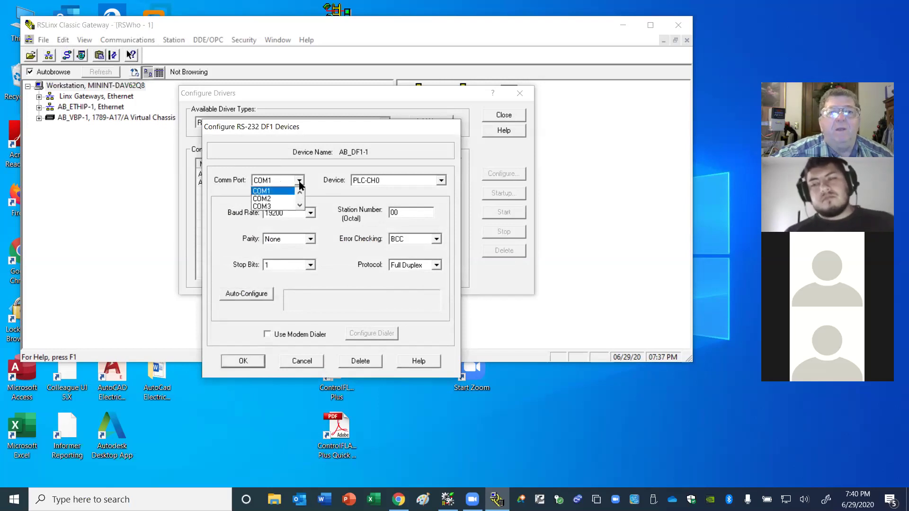
left_click(279, 201)
left_click(236, 297)
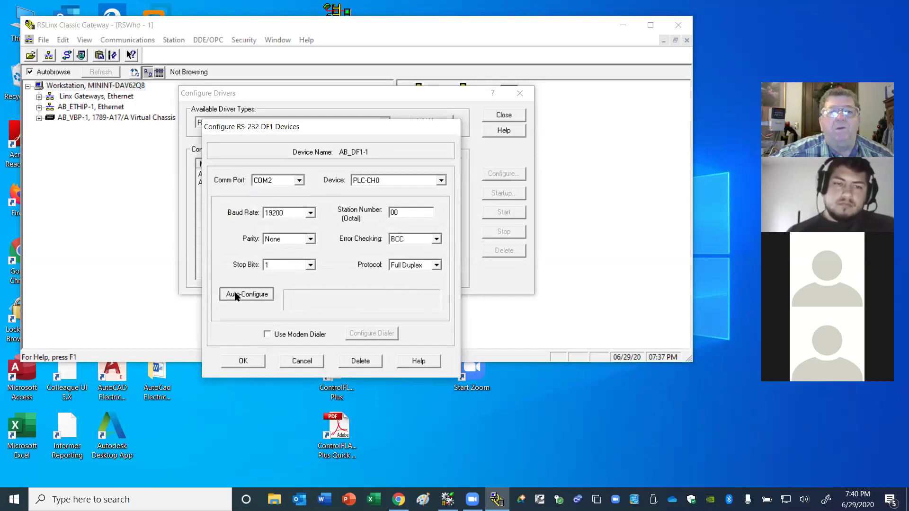
left_click(417, 281)
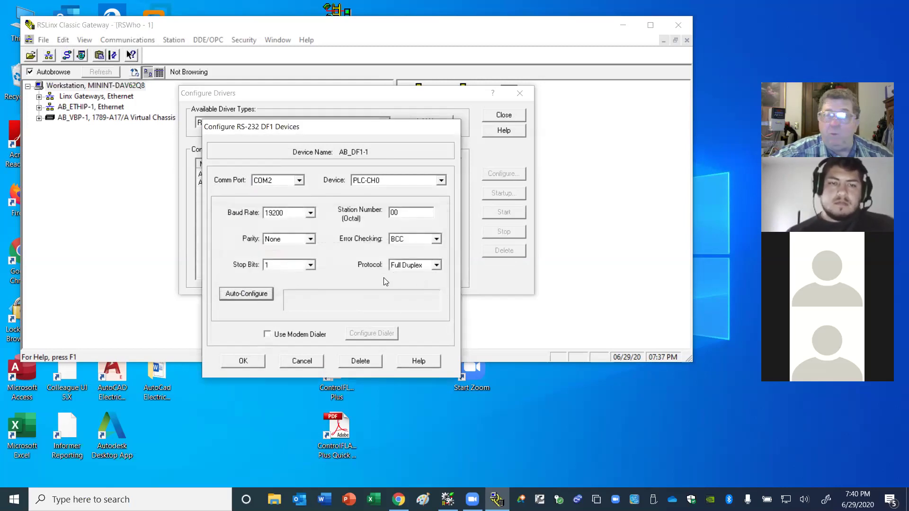
- Try to auto-configure the DF1 driver on comm ports COM3 and COM4
left_click(299, 181)
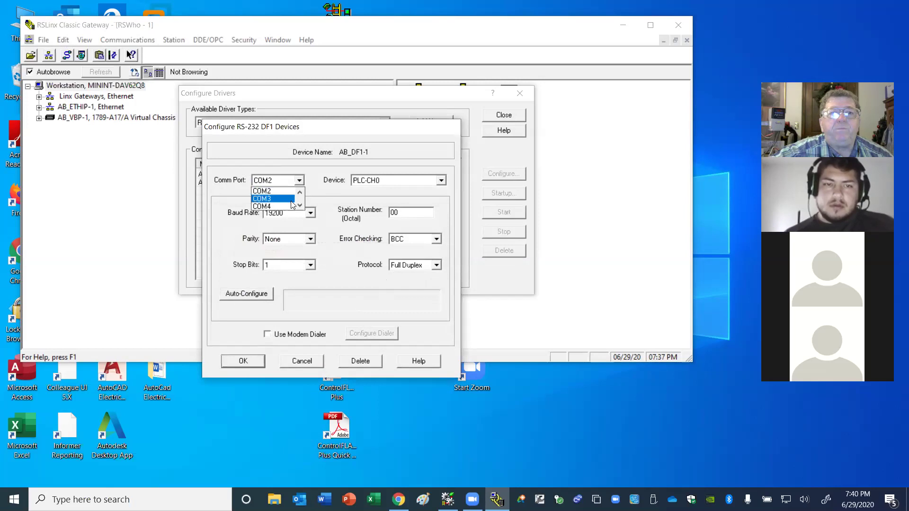
left_click(288, 199)
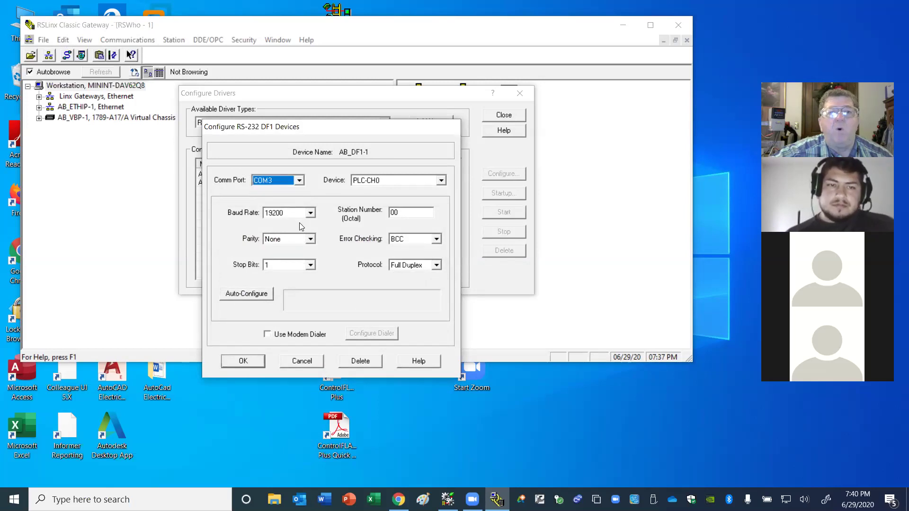
left_click(247, 294)
left_click(409, 281)
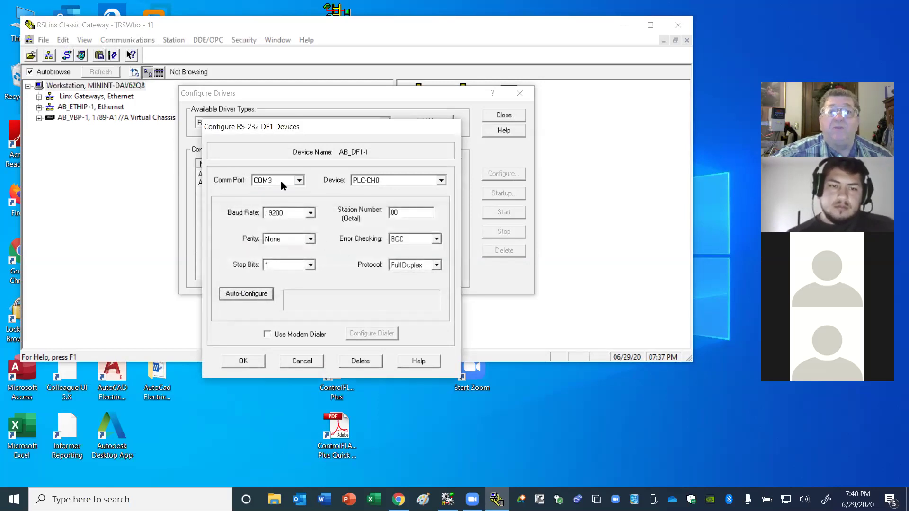
left_click(268, 183)
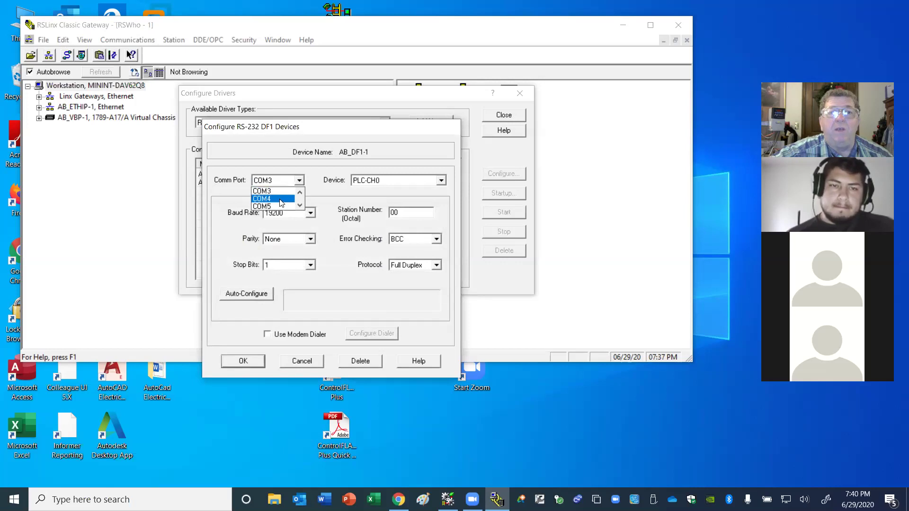
left_click(239, 294)
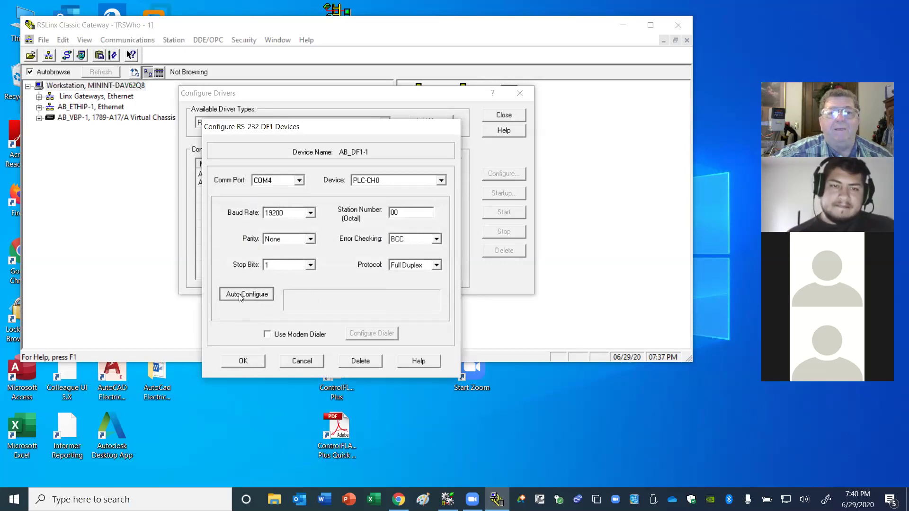
left_click(420, 284)
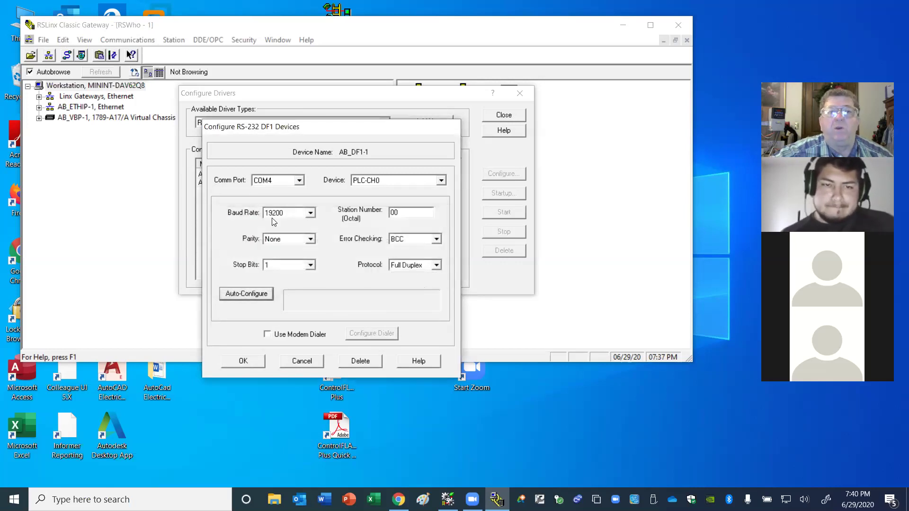
- Try to auto-configure the DF1 driver on comm port COM5
left_click(300, 181)
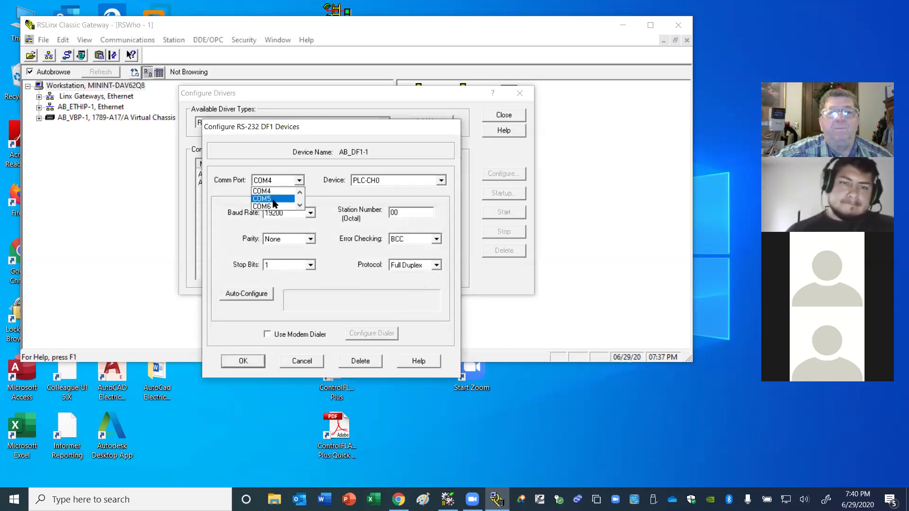
left_click(272, 198)
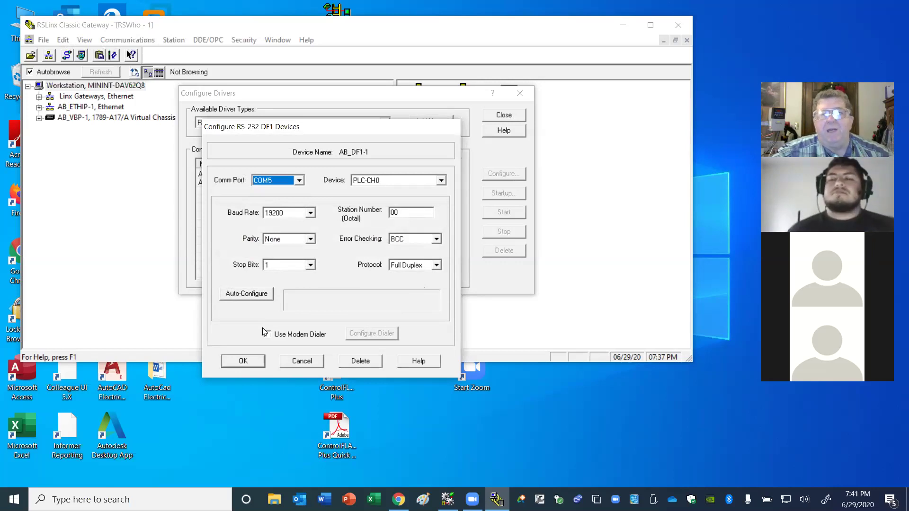
left_click(237, 294)
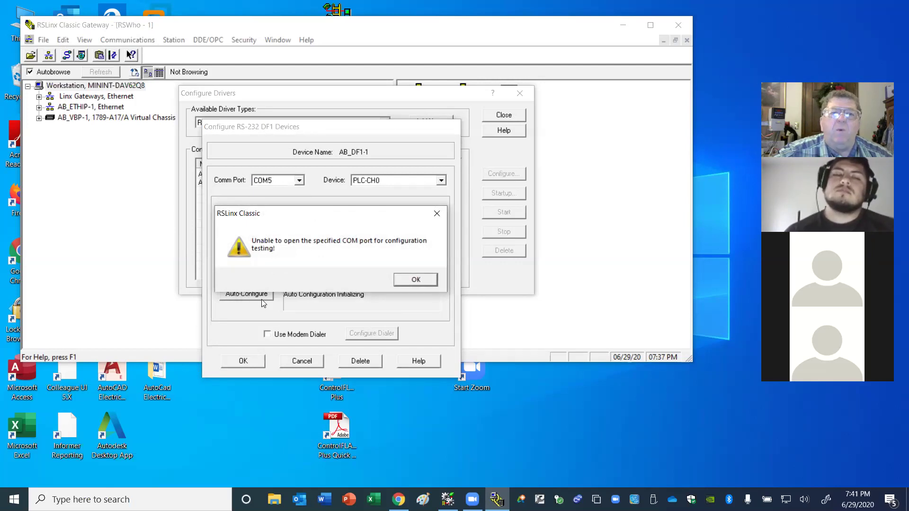
left_click(412, 280)
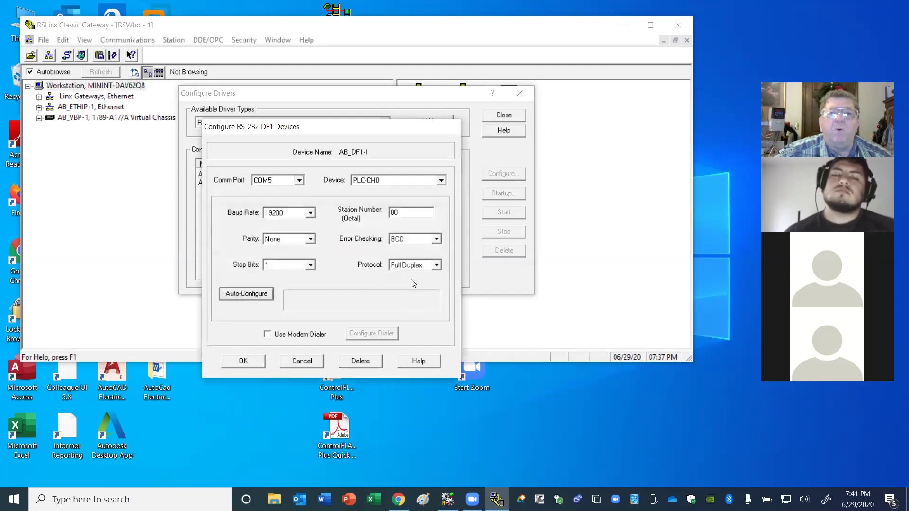
- Try auto-configuring the DF1 driver on comm port COM6, repeating the attempt once
left_click(299, 181)
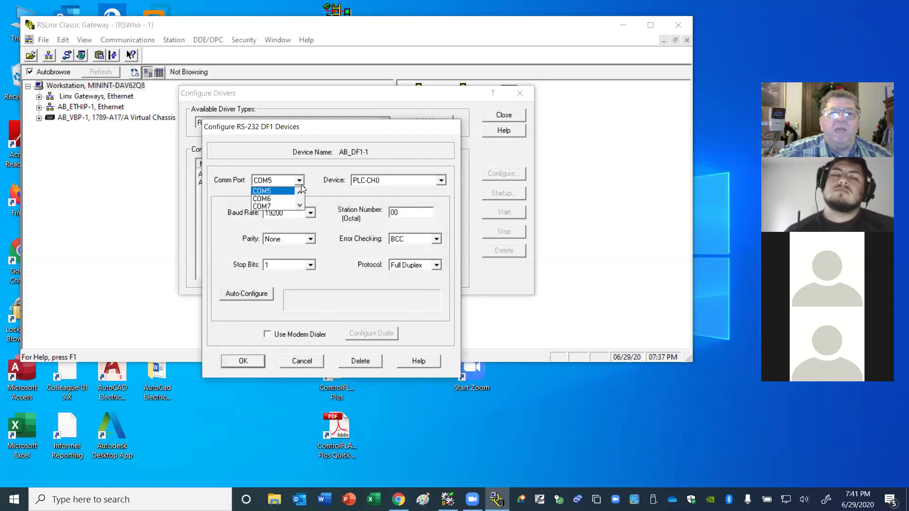
left_click(267, 200)
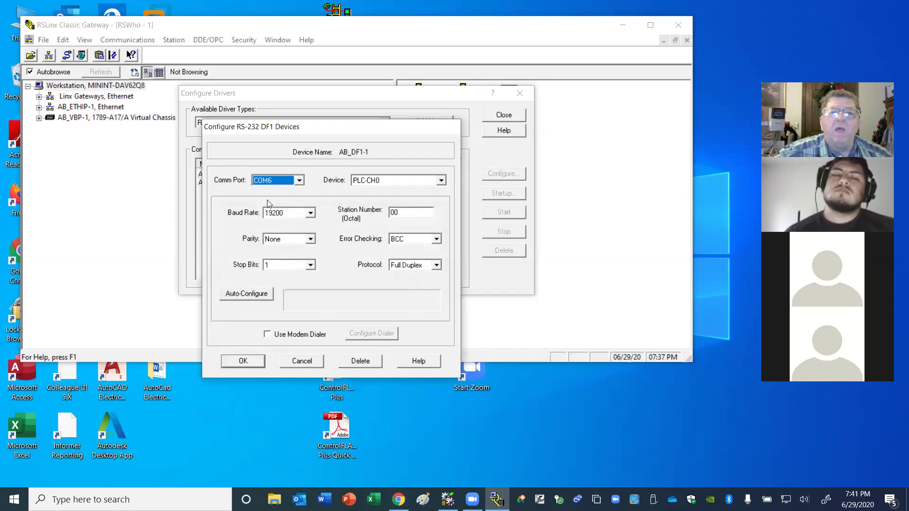
left_click(249, 295)
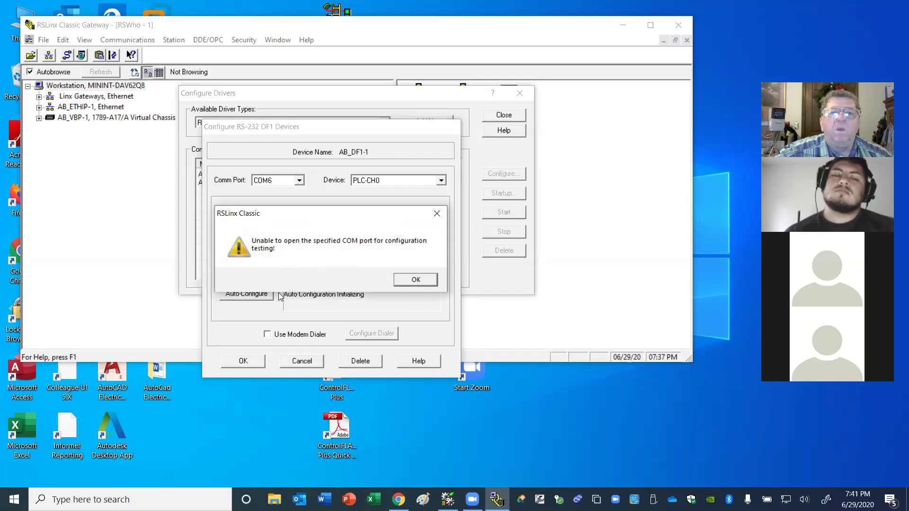
left_click(418, 280)
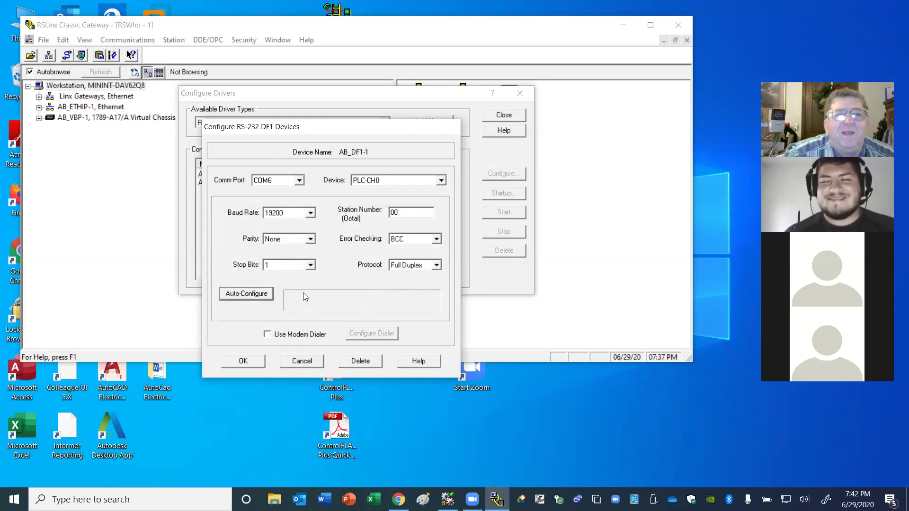
left_click(246, 294)
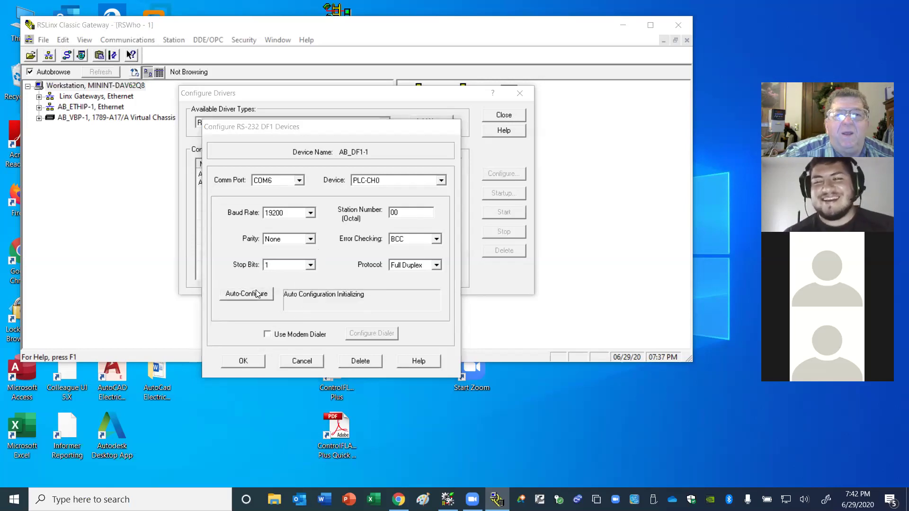
left_click(410, 281)
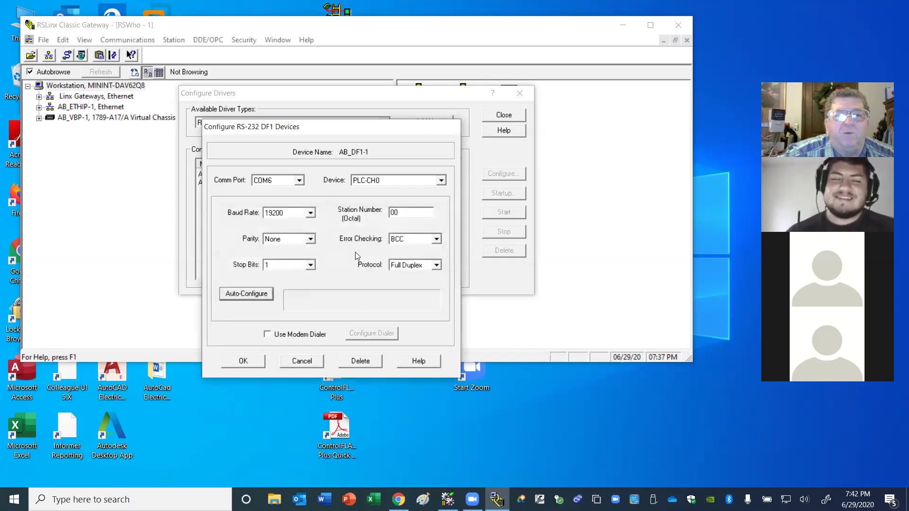
- Set the DF1 driver's comm port back to COM5, auto-configure it, and accept the driver settings
left_click(300, 180)
left_click(300, 193)
left_click(285, 192)
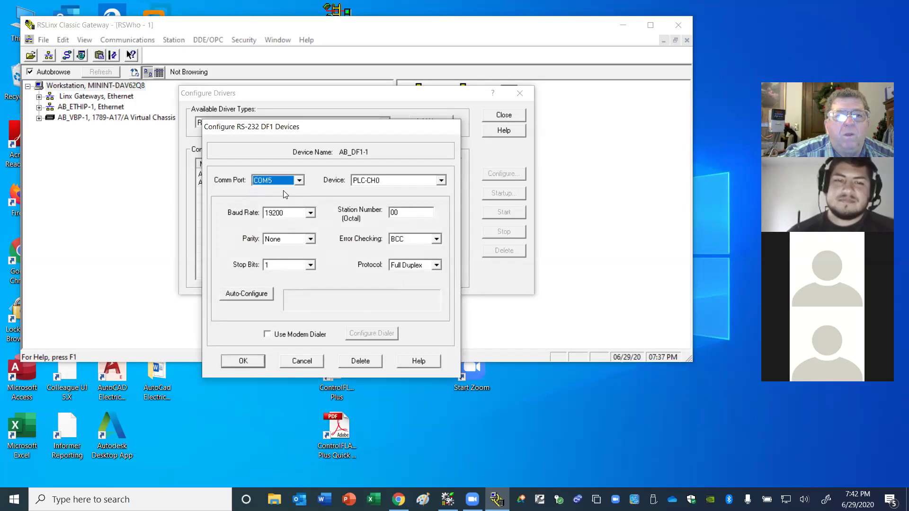
left_click(254, 296)
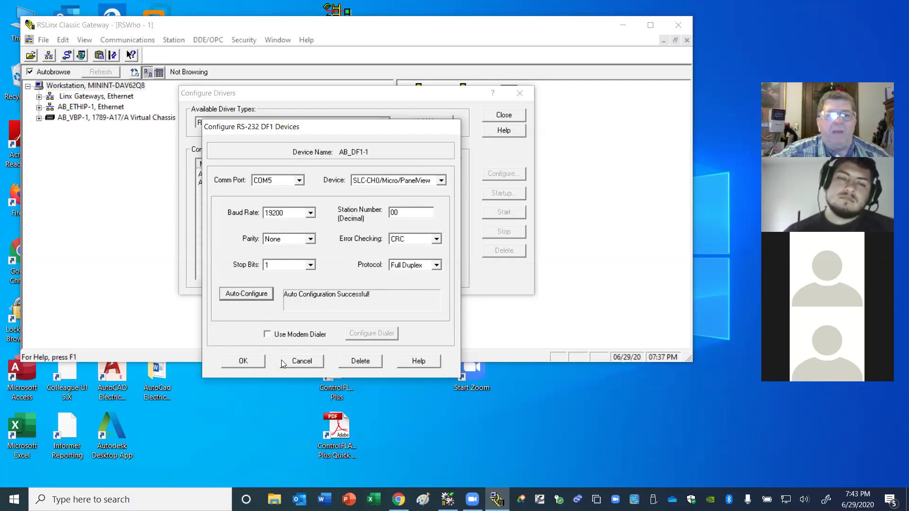
left_click(243, 362)
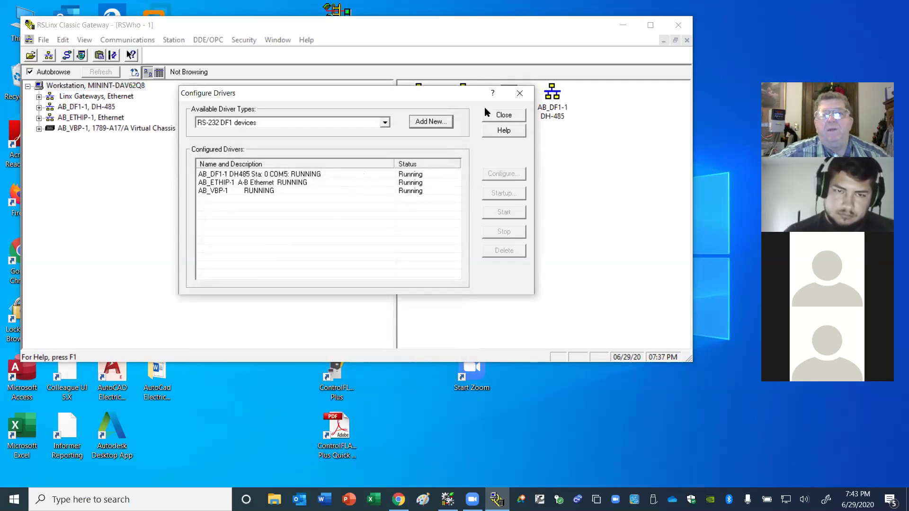
- Close the driver configuration and expand the AB_DF1-1, DH-485 network to examine its connected devices
left_click(497, 114)
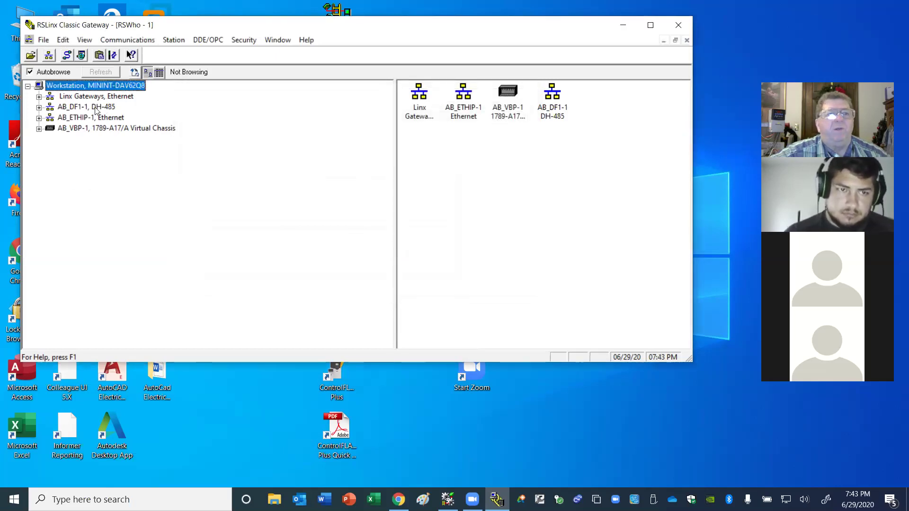
left_click(39, 108)
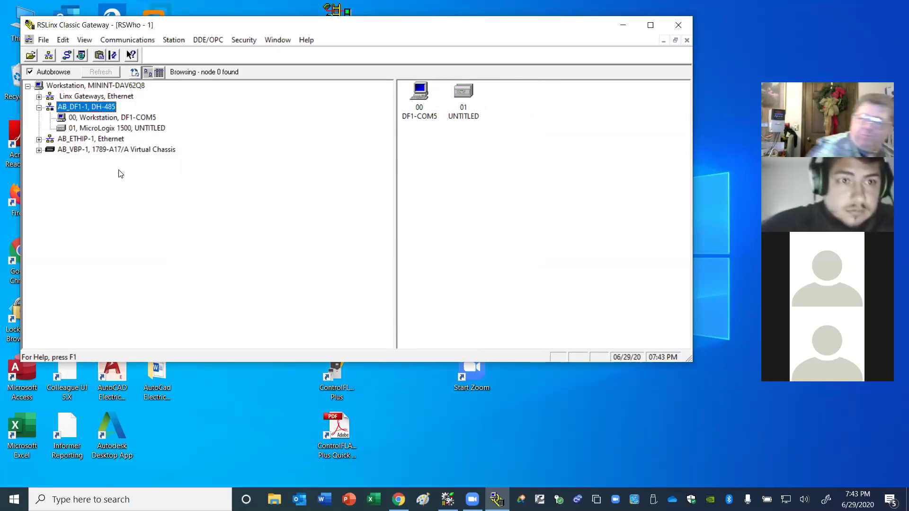
- Open the driver configuration, review the available driver types including Ethernet devices and EtherNet/IP Driver, and close it without adding one
left_click(67, 56)
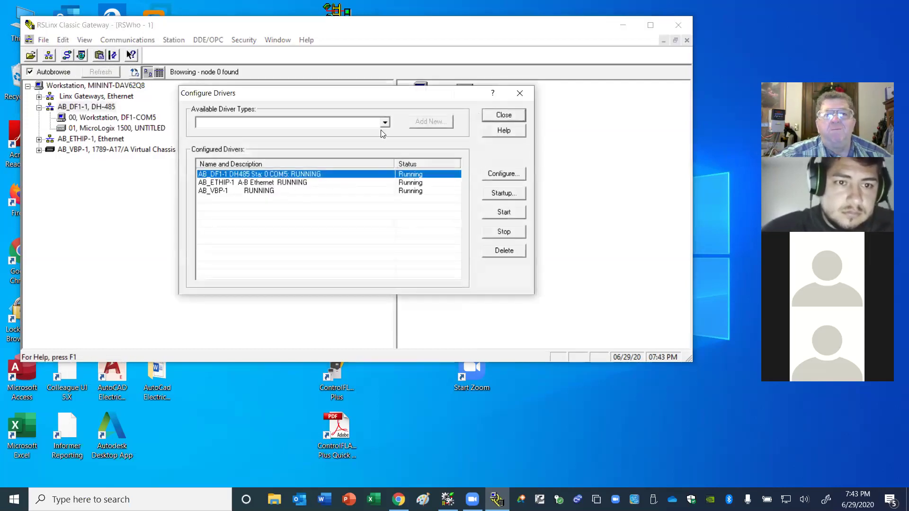
left_click(385, 122)
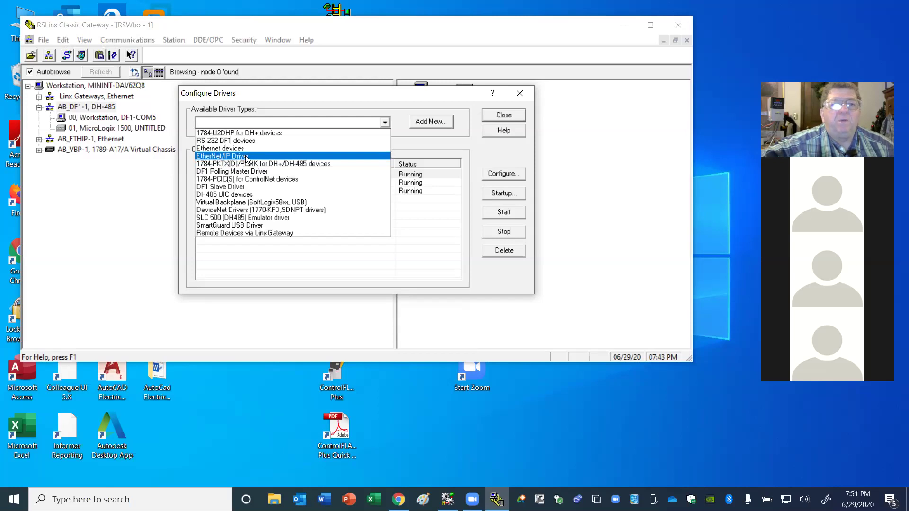
left_click(153, 184)
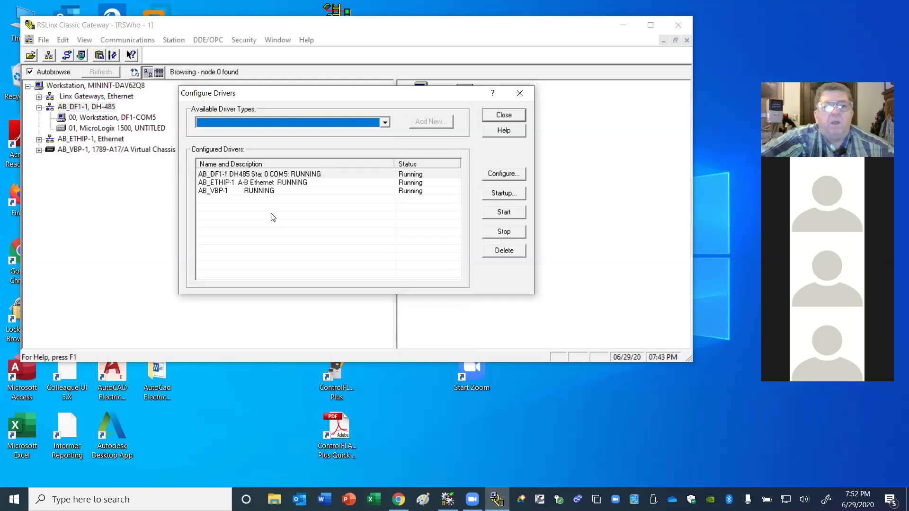
left_click(385, 122)
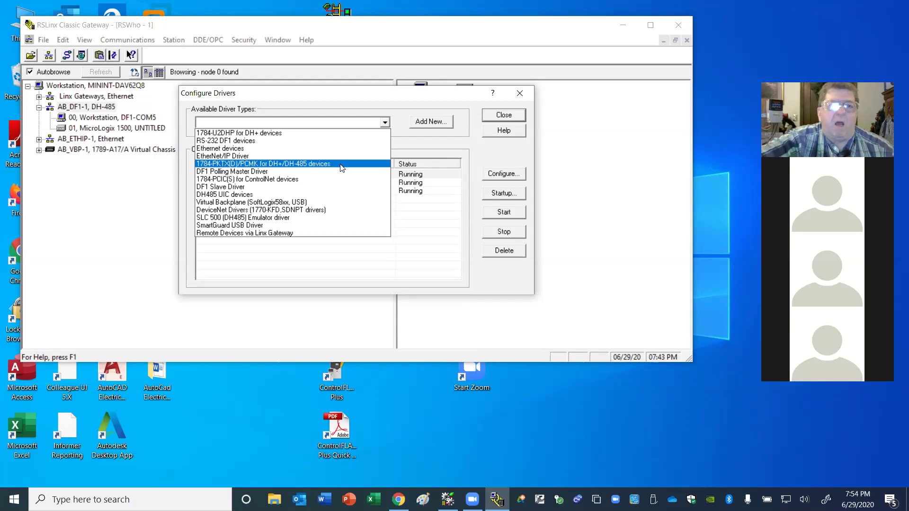
left_click(356, 205)
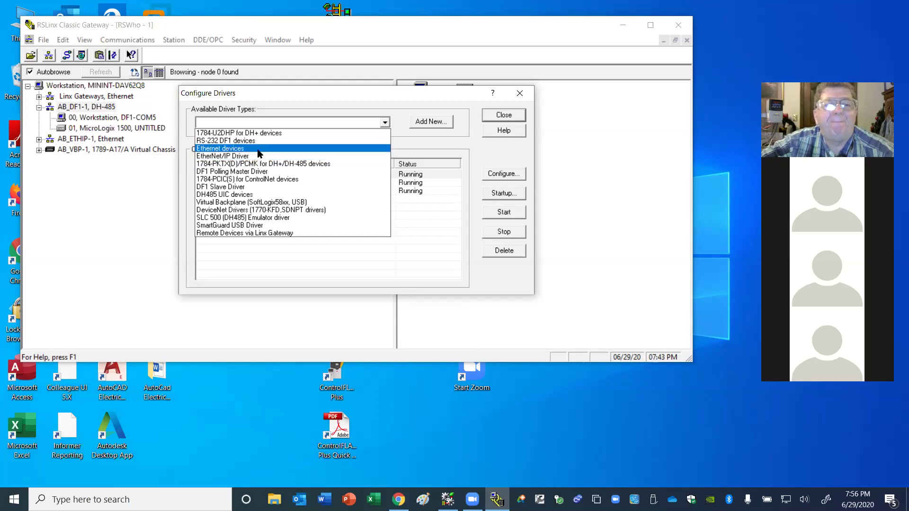
left_click(519, 94)
left_click(517, 94)
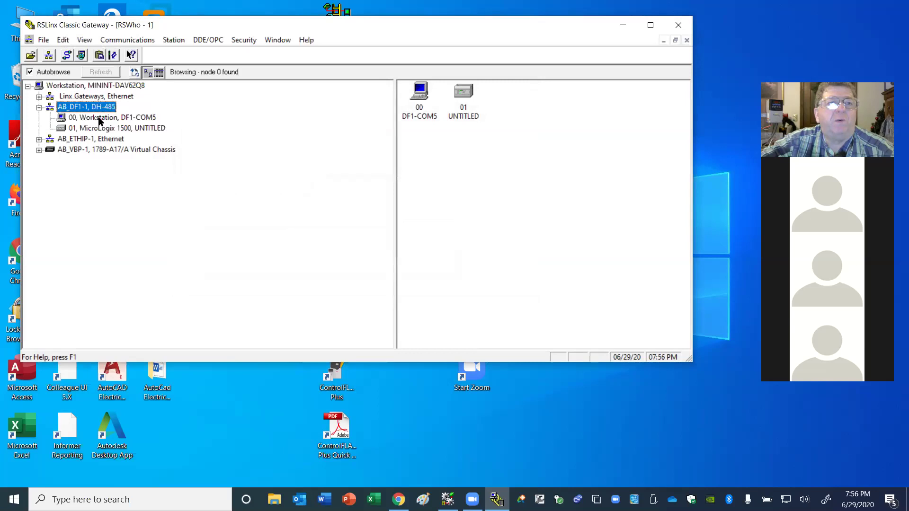
- Switch to RSLogix 500 Pro with its window enlarged to fill the screen and start a new project
left_click(624, 26)
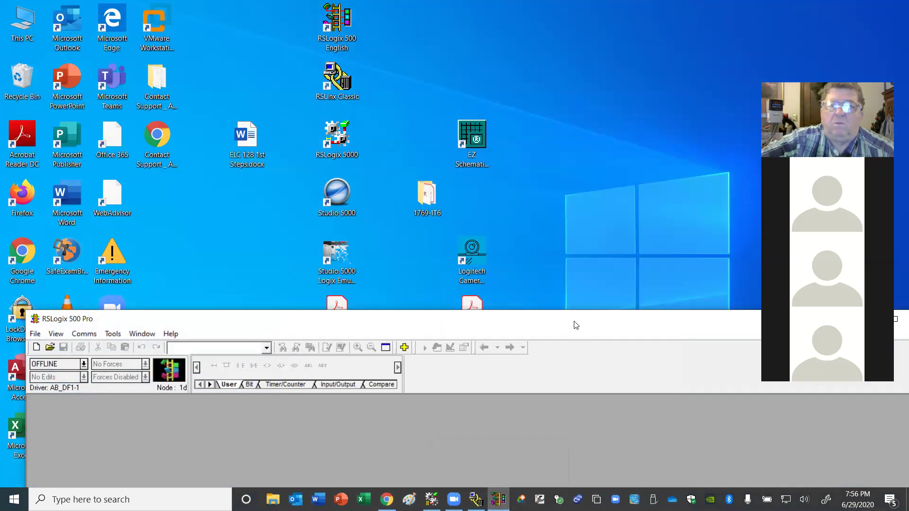
left_click_drag(576, 325, 564, 22)
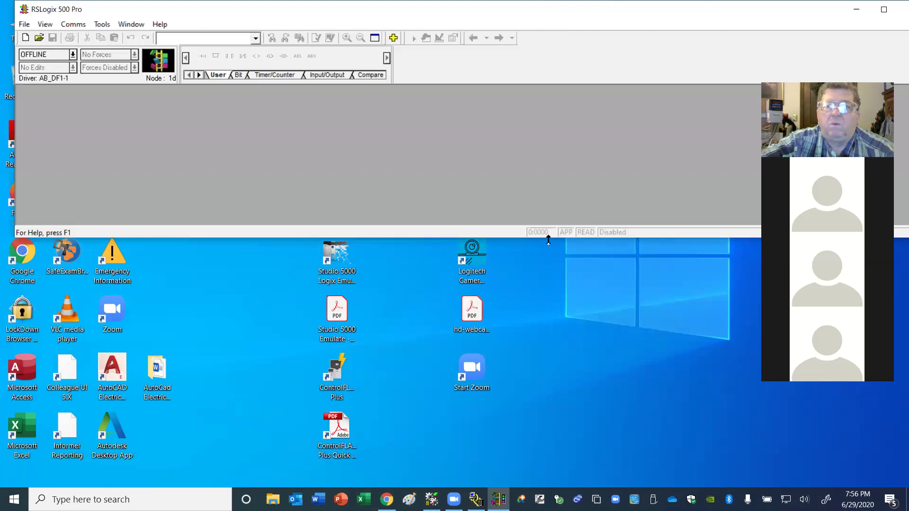
double_click(547, 238)
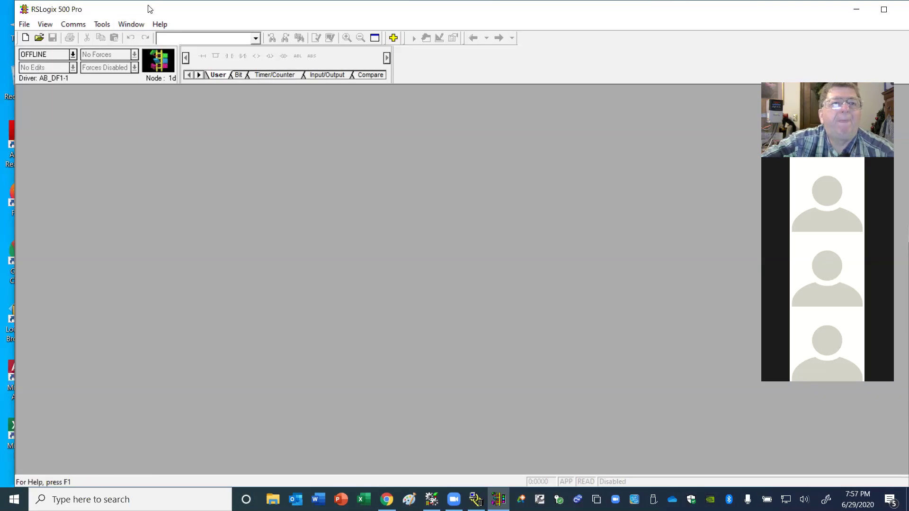
left_click_drag(187, 15, 179, 19)
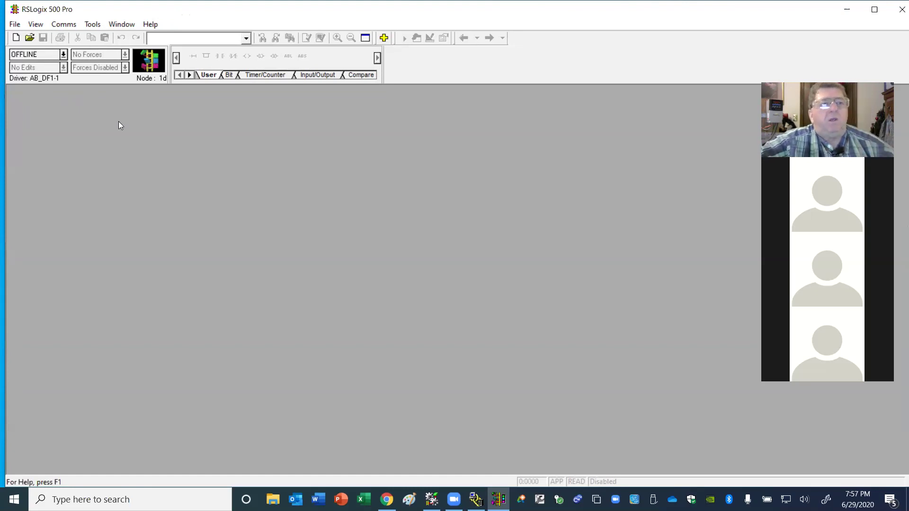
left_click(16, 38)
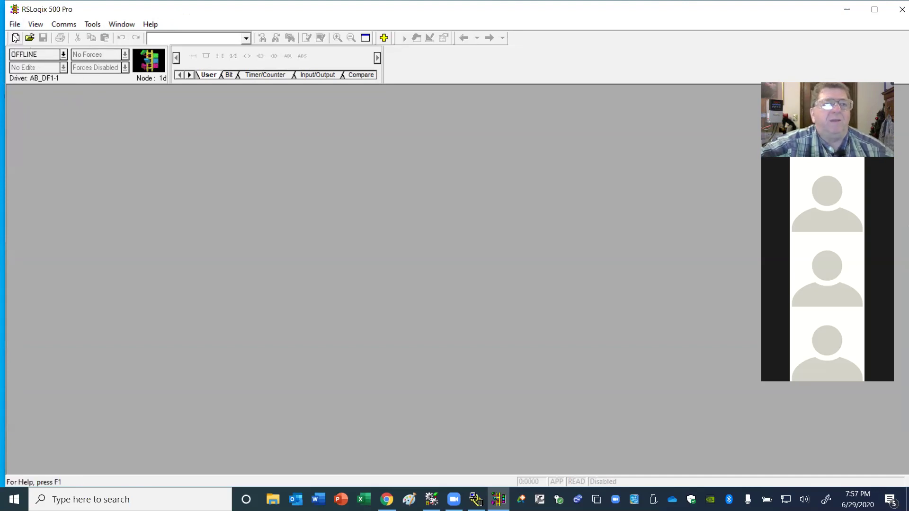
left_click(16, 38)
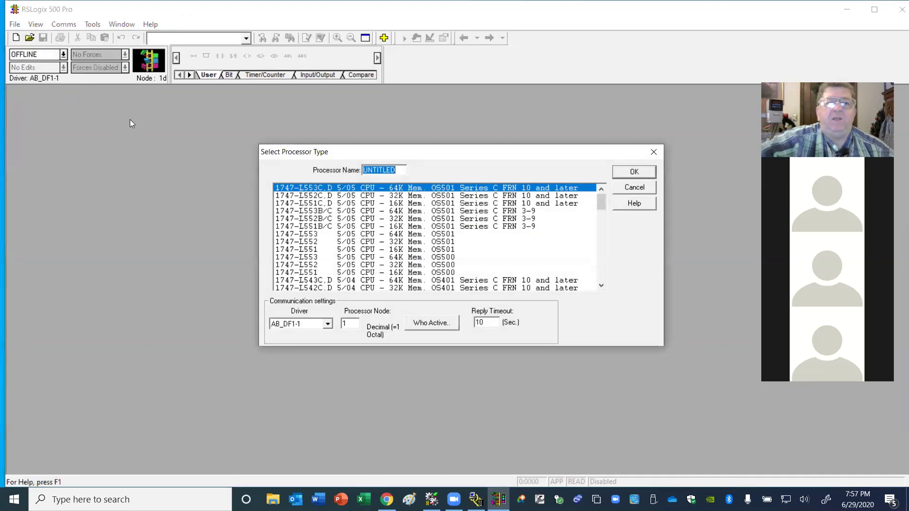
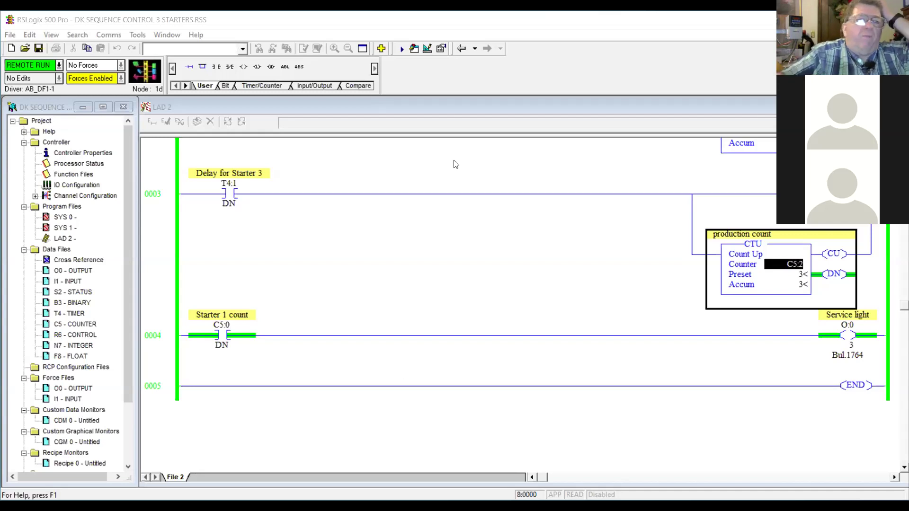
- Return to the first rung of the ladder program, examine the error bits under Processor Status, and close the status file
scroll(370, 180, "up", 6)
scroll(376, 370, "down", 3)
scroll(376, 370, "up", 6)
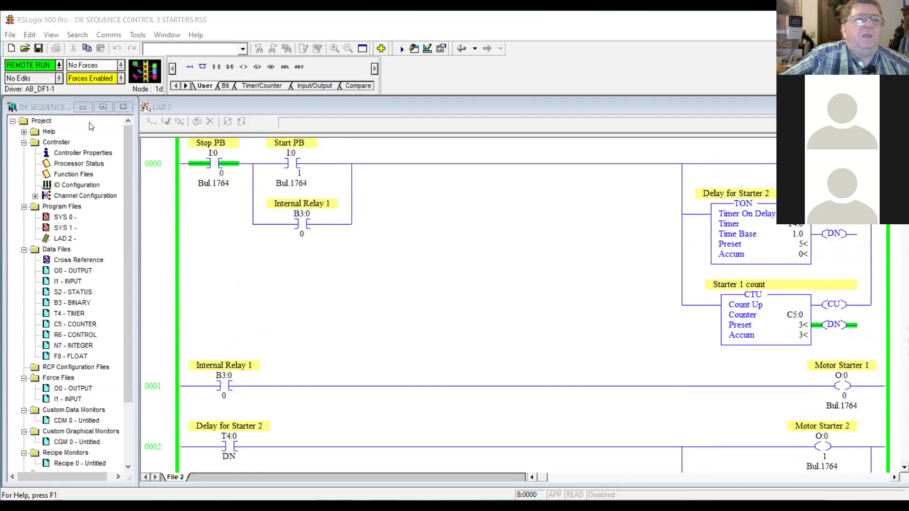
double_click(70, 165)
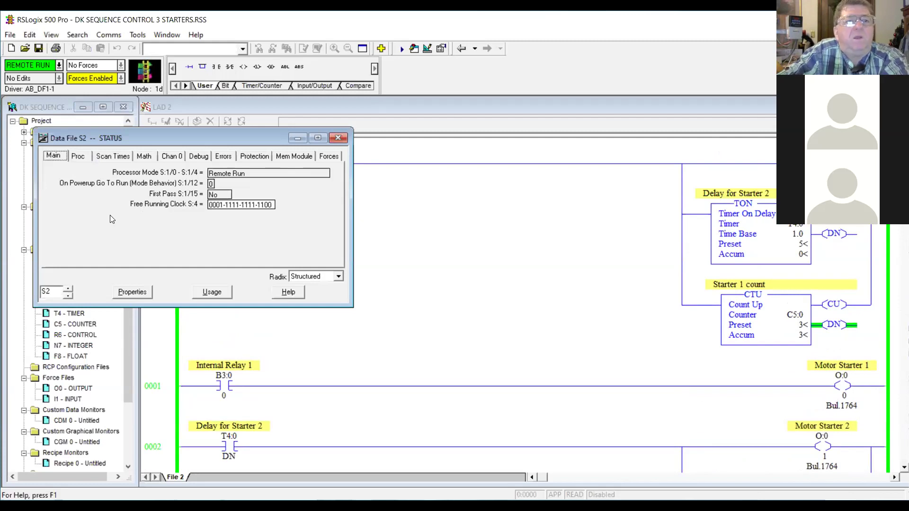
left_click(225, 157)
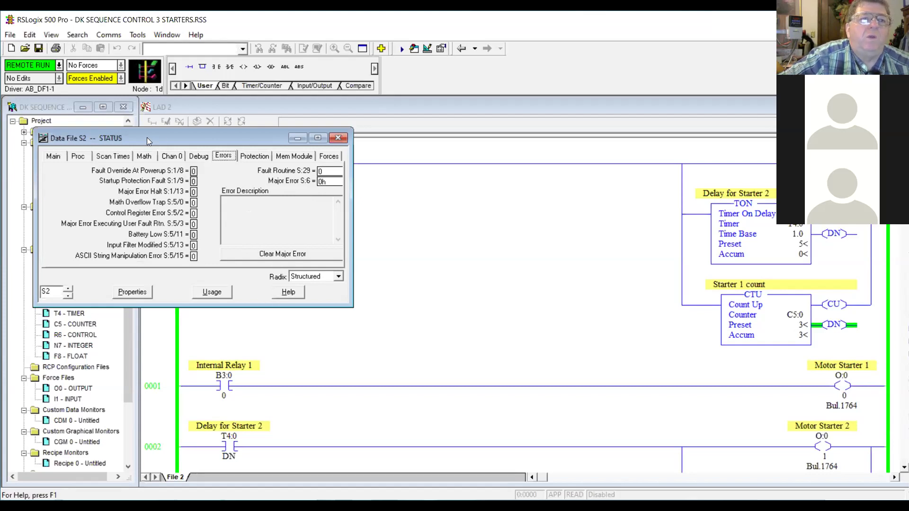
left_click_drag(167, 131, 343, 175)
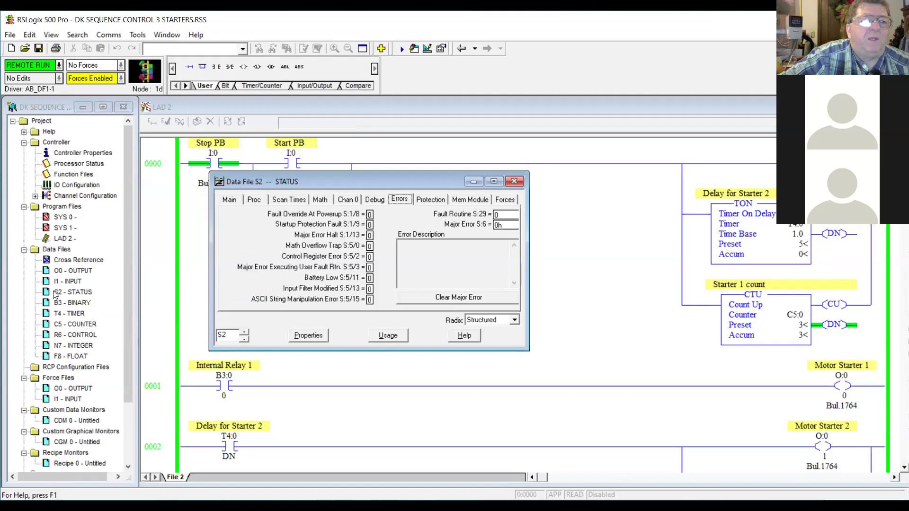
left_click(78, 292)
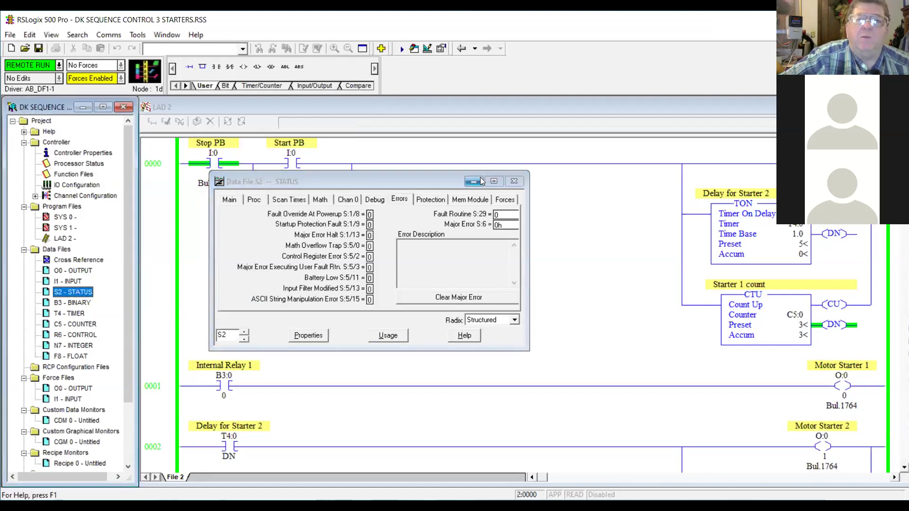
left_click(515, 182)
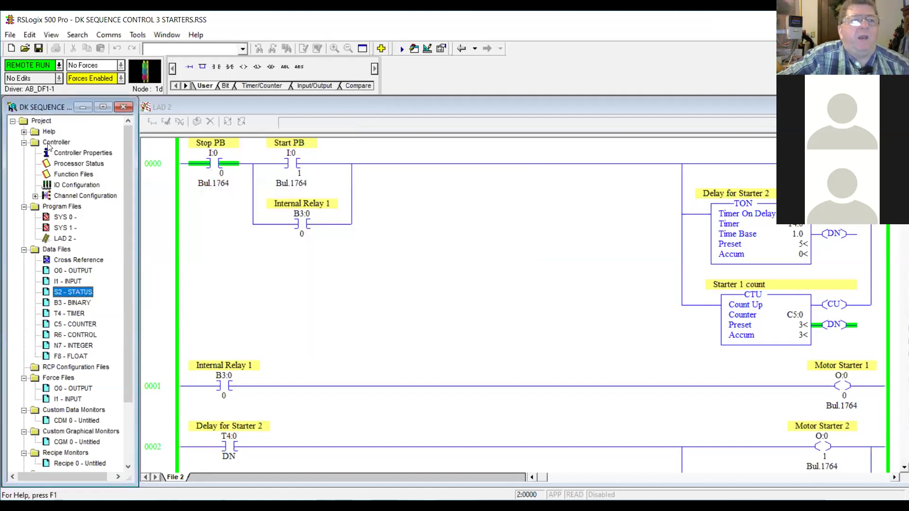
- Open the S2 - STATUS data file and examine its error bits and error description
double_click(74, 290)
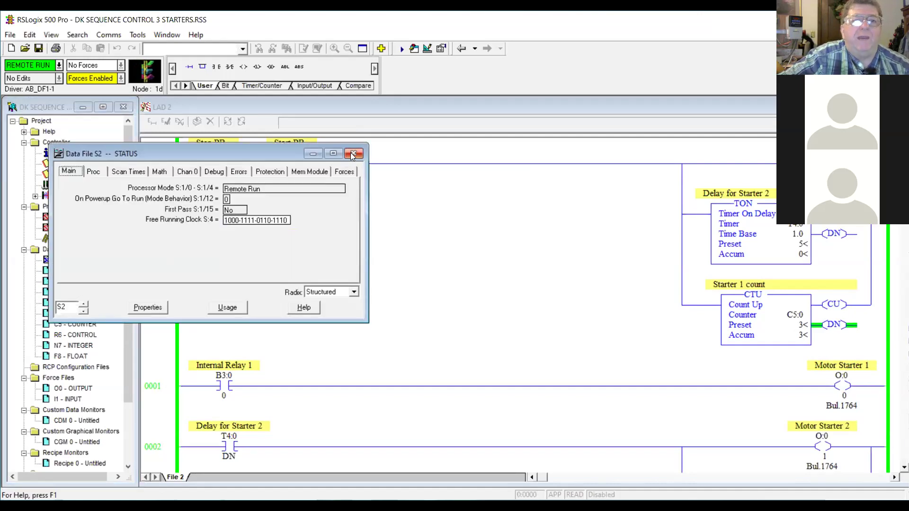
key("Escape")
double_click(74, 291)
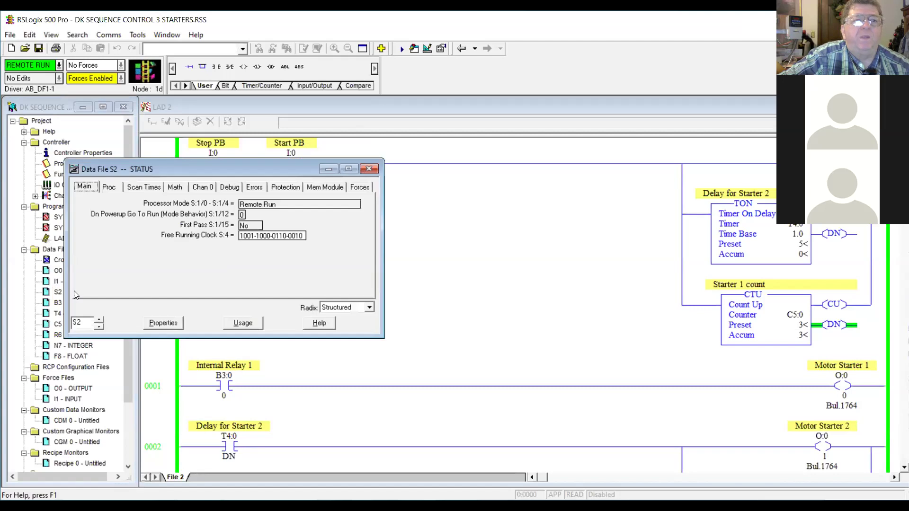
left_click(253, 187)
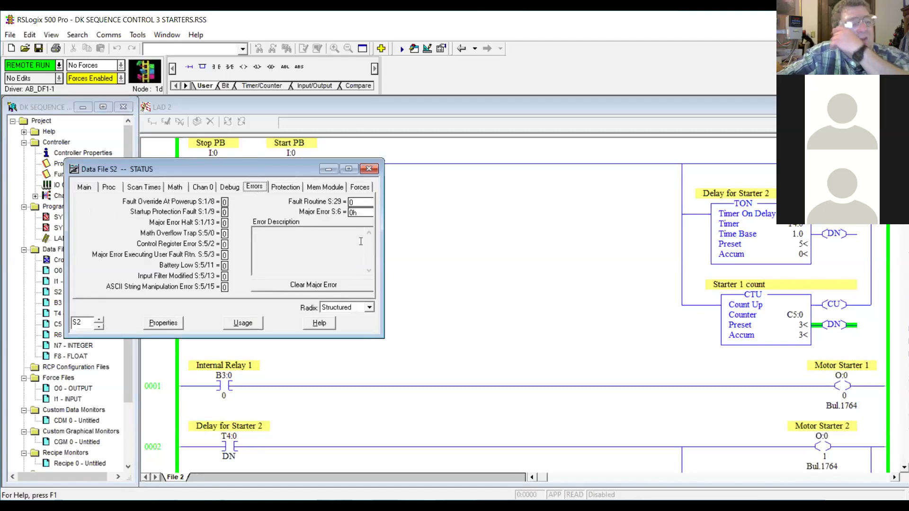
- Issue the Clear Major Error command, consult the help for the status errors, and close the S2 status file
left_click(330, 372)
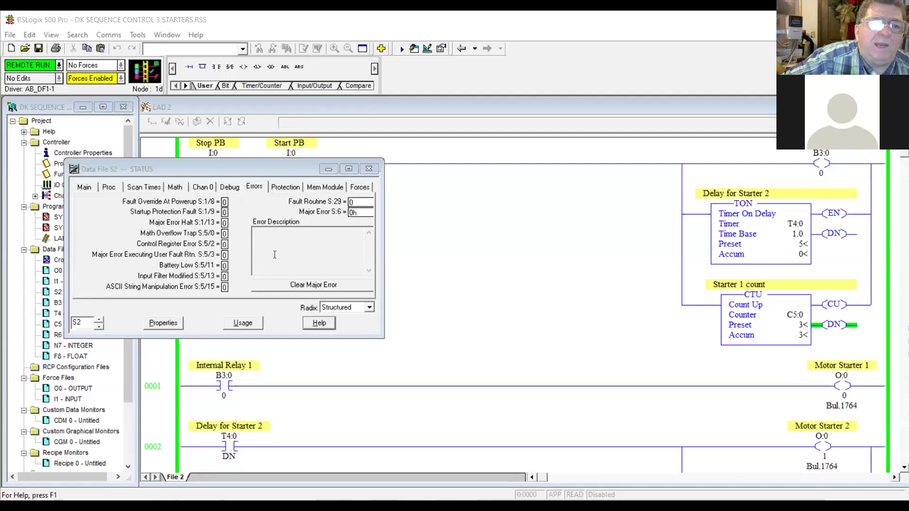
left_click(295, 287)
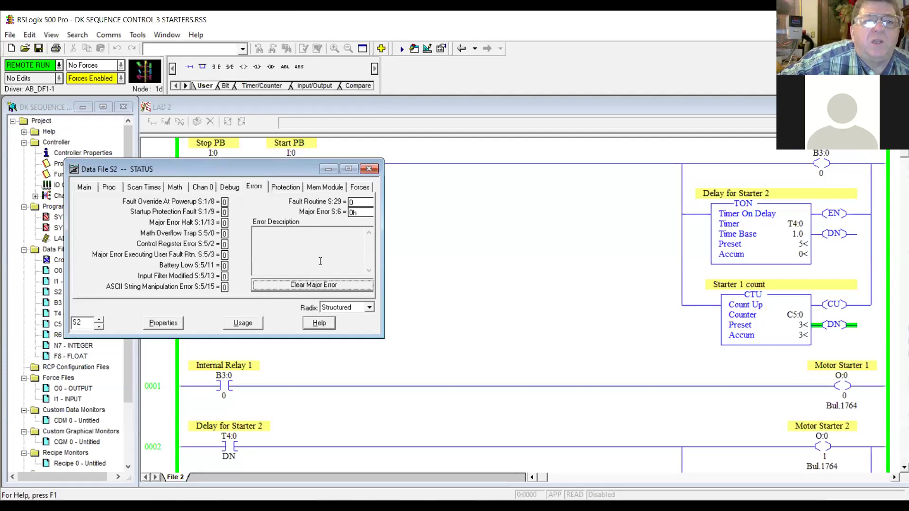
left_click(311, 323)
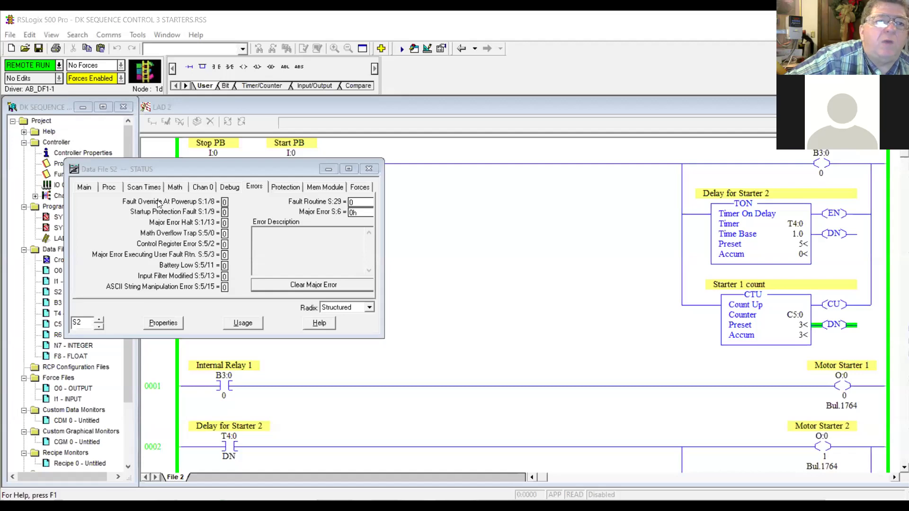
left_click(369, 170)
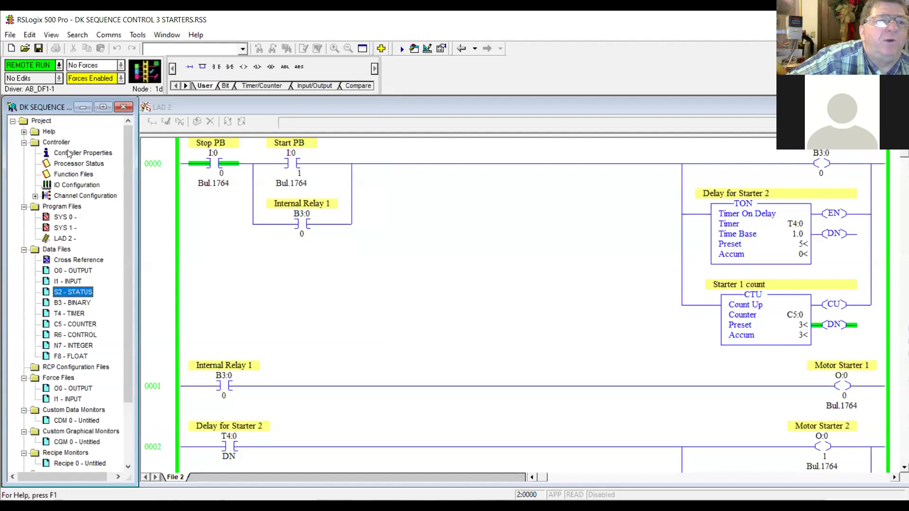
- Reopen the controller's Processor Status, consult the help for its error settings, and close the status file
double_click(63, 164)
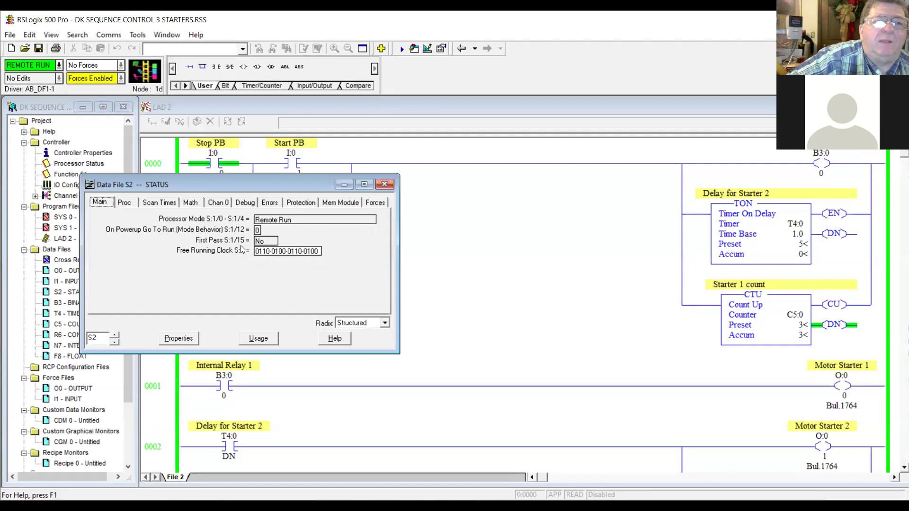
left_click(265, 202)
left_click(336, 339)
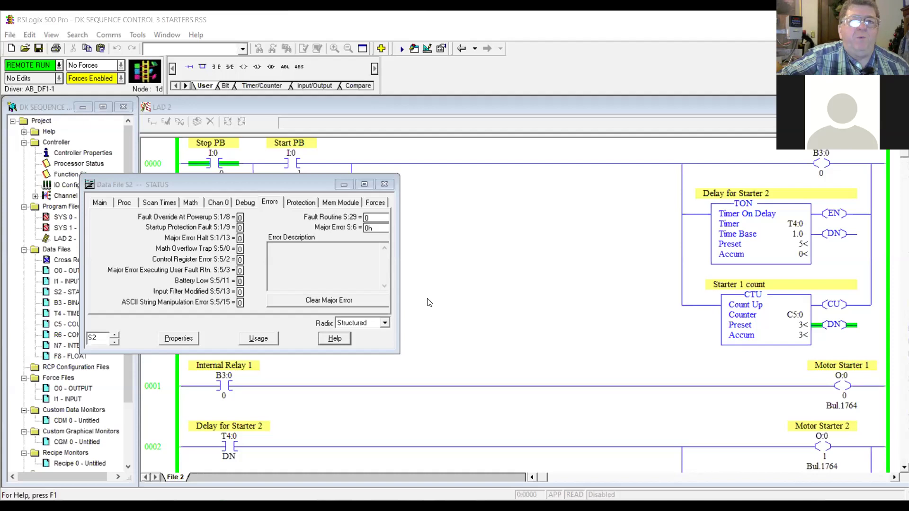
left_click(382, 184)
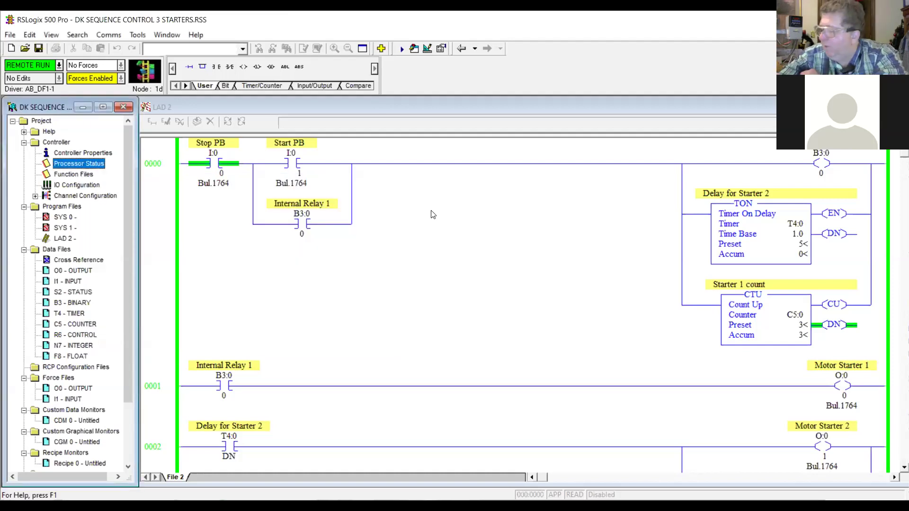